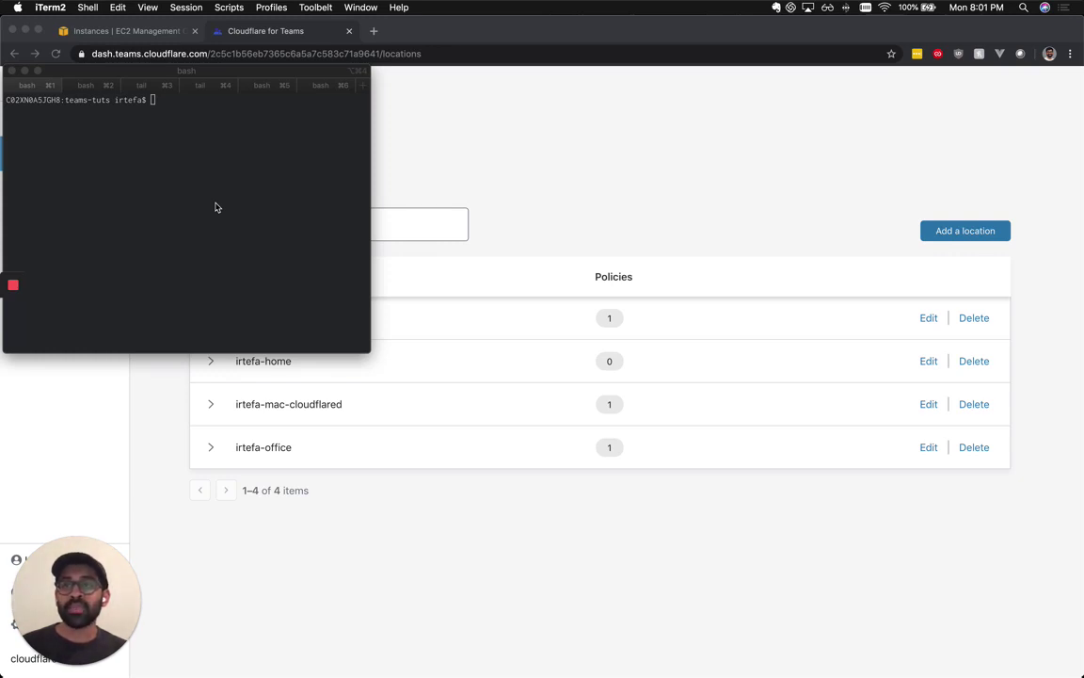
Step: Connect over SSH to 54.173.84.14 as ec2-user, using the key file ec2-key-pair.pem
click(215, 206)
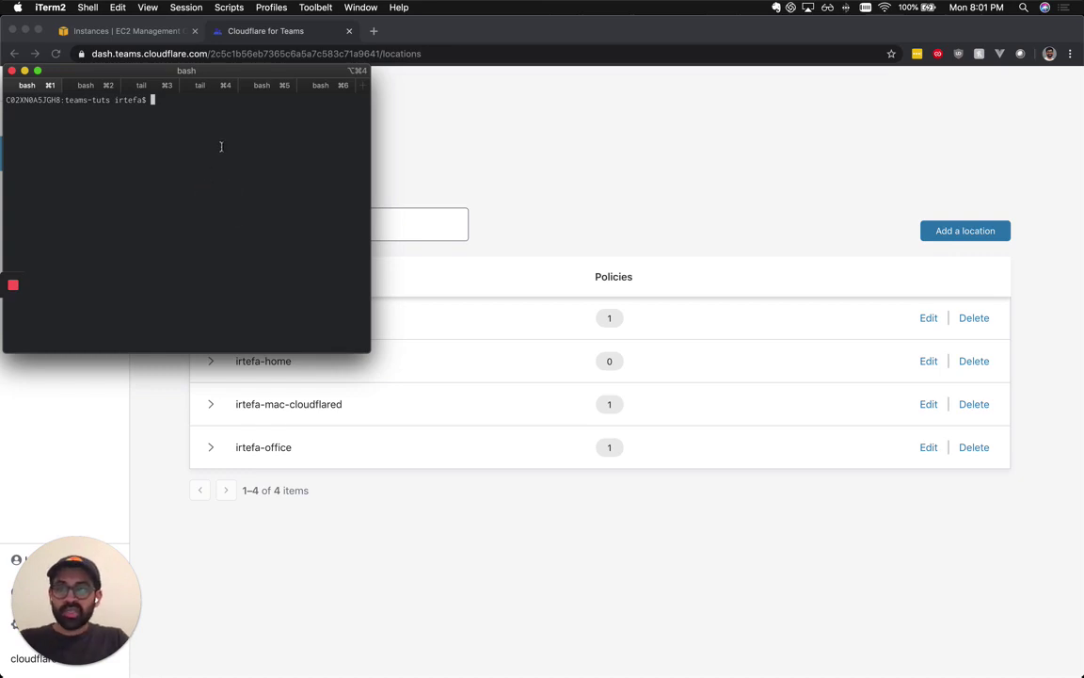
text(ssh -i ec2-key-pair.pem ec2-user@54.173.84.14)
key(Return)
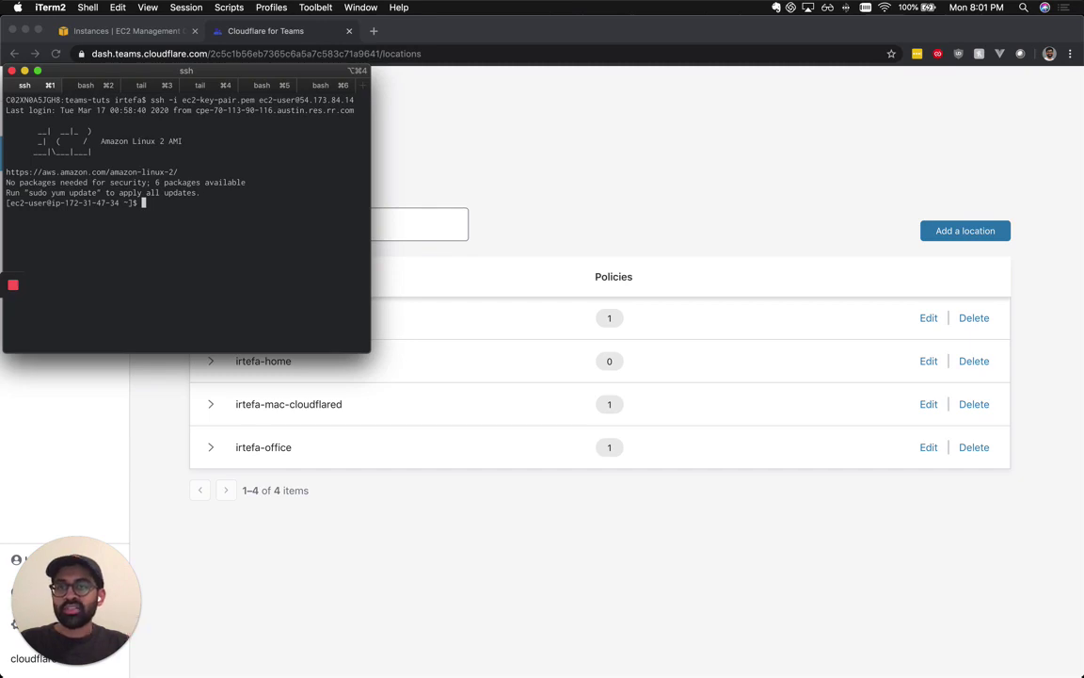
Step: Run a dig lookup of example.com on the instance and highlight the DNS server that answered
text(dig example.com)
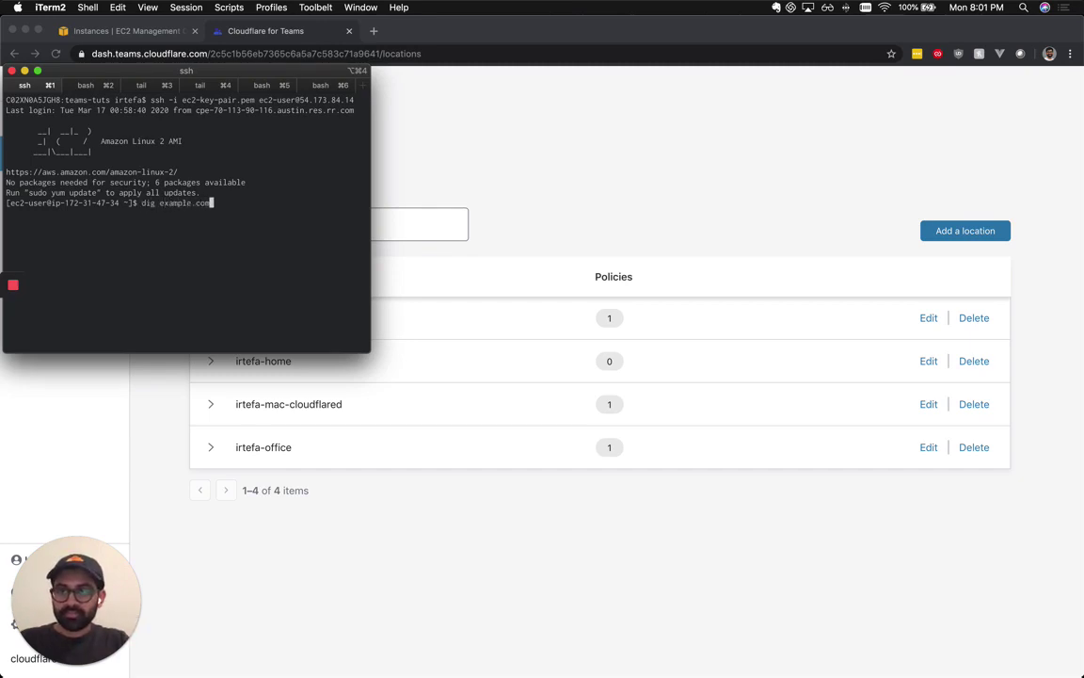
key(Return)
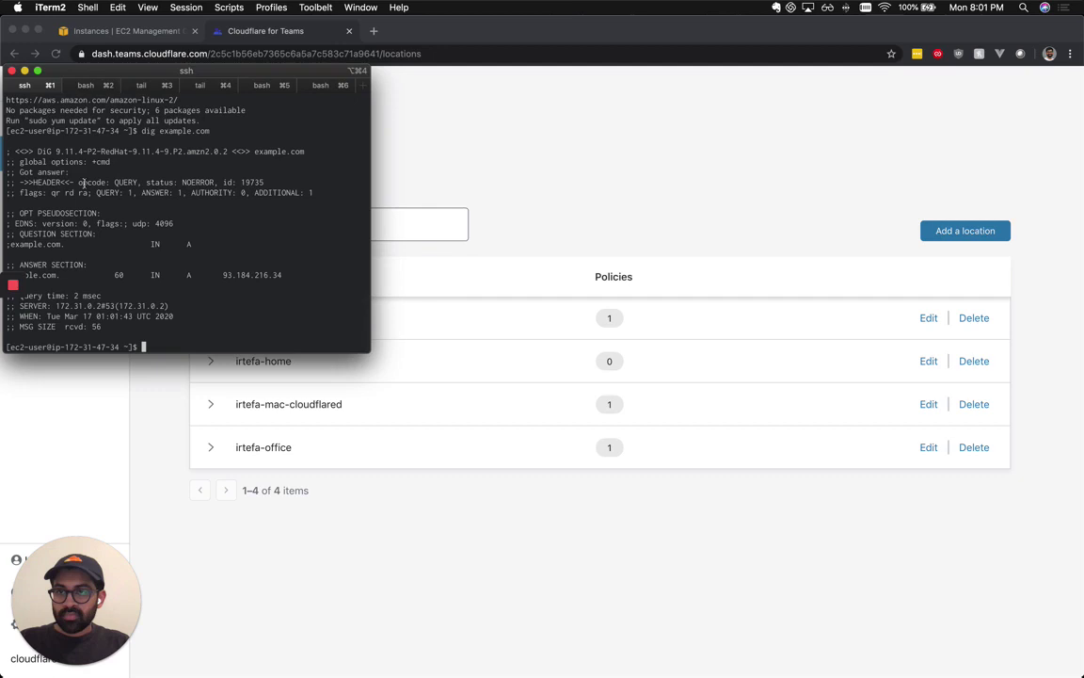
drag(115, 305, 59, 306)
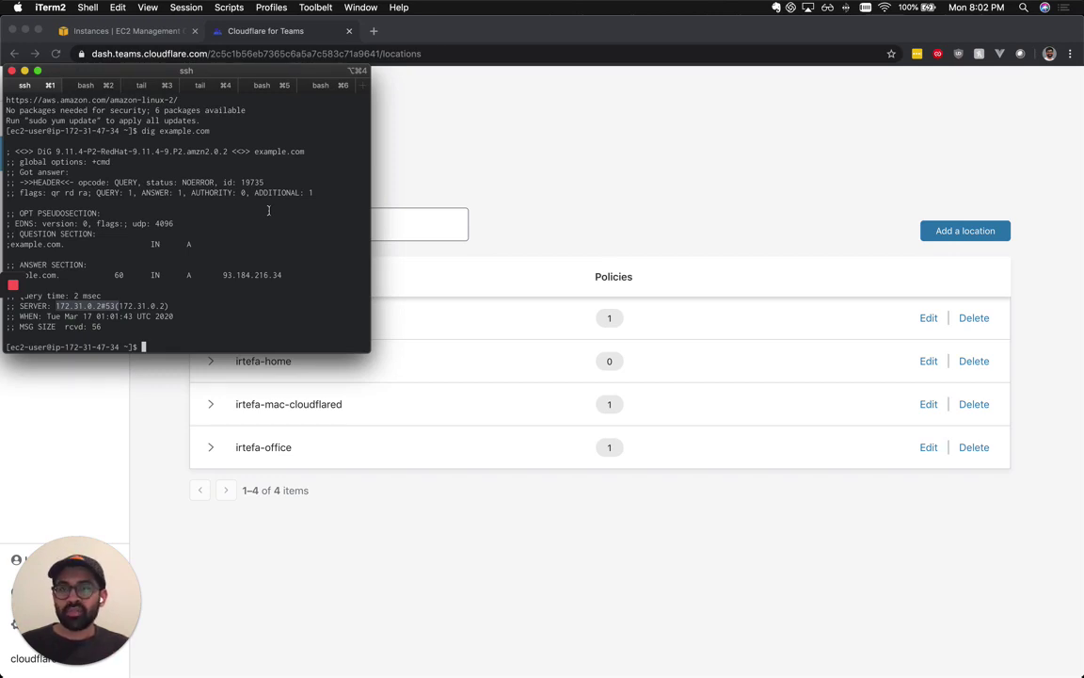
Step: Switch to Chrome and start a new Cloudflare for Teams location, naming it with the owner's first name followed by "-ec2-instance"
click(498, 166)
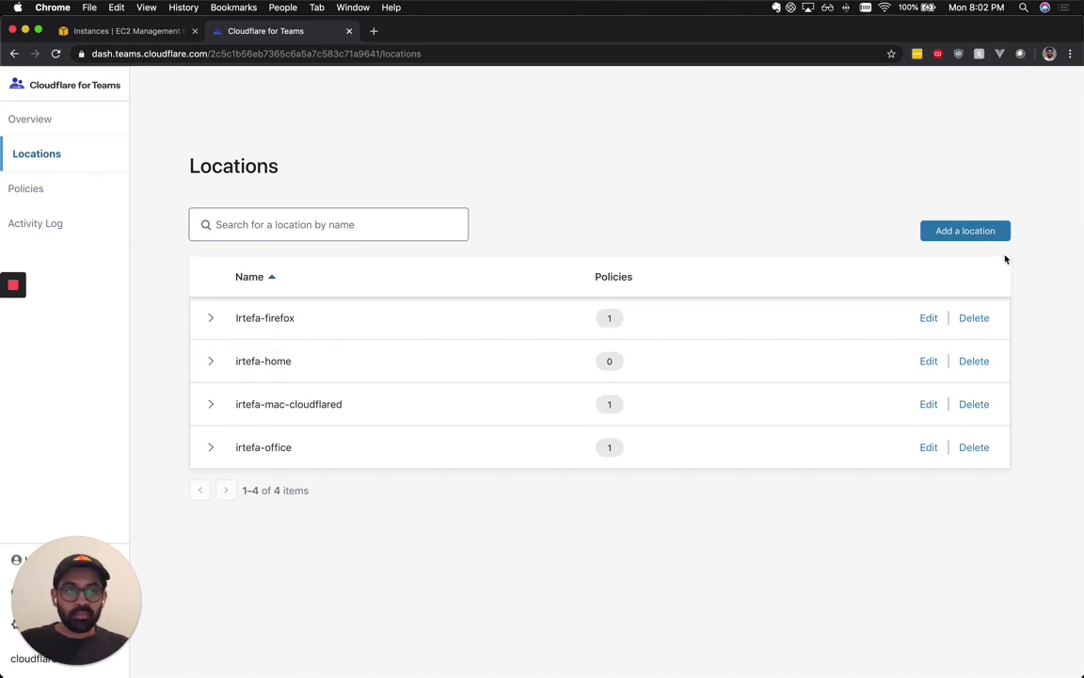
click(979, 232)
click(331, 260)
text(ec2d)
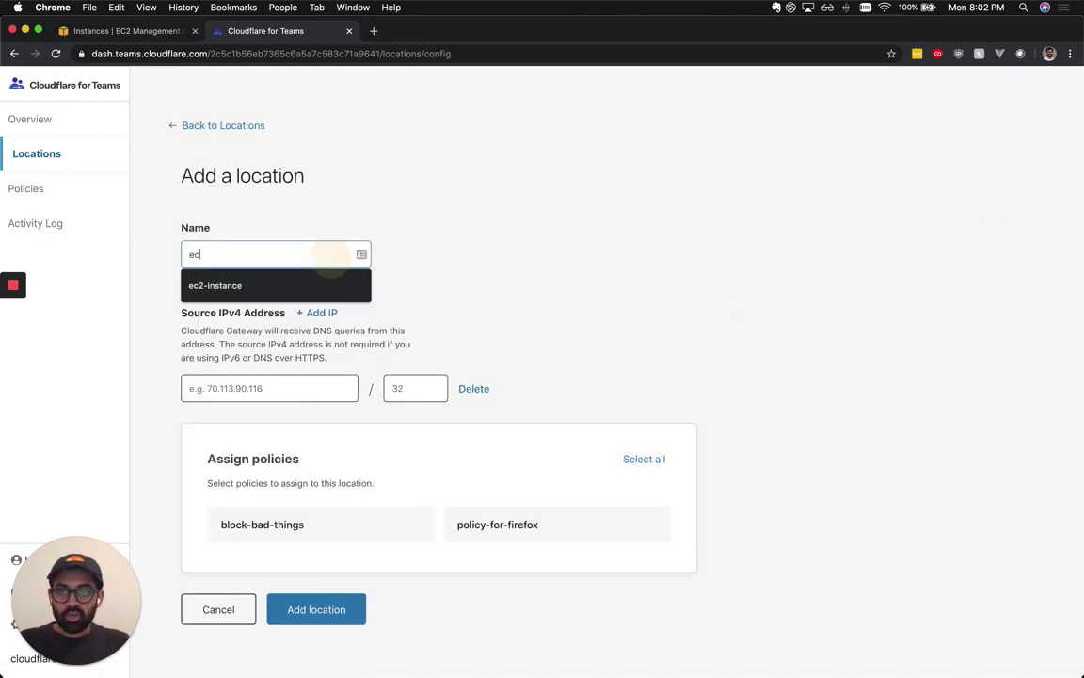
key(super+a)
text(irtefa)
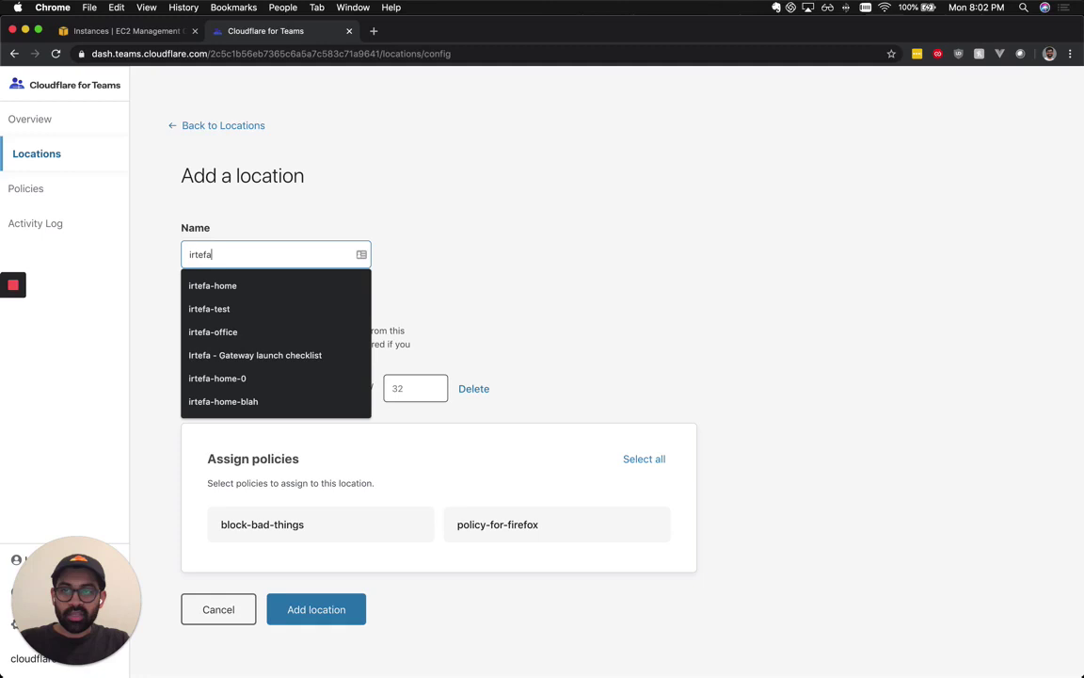
text(-ec2-instance)
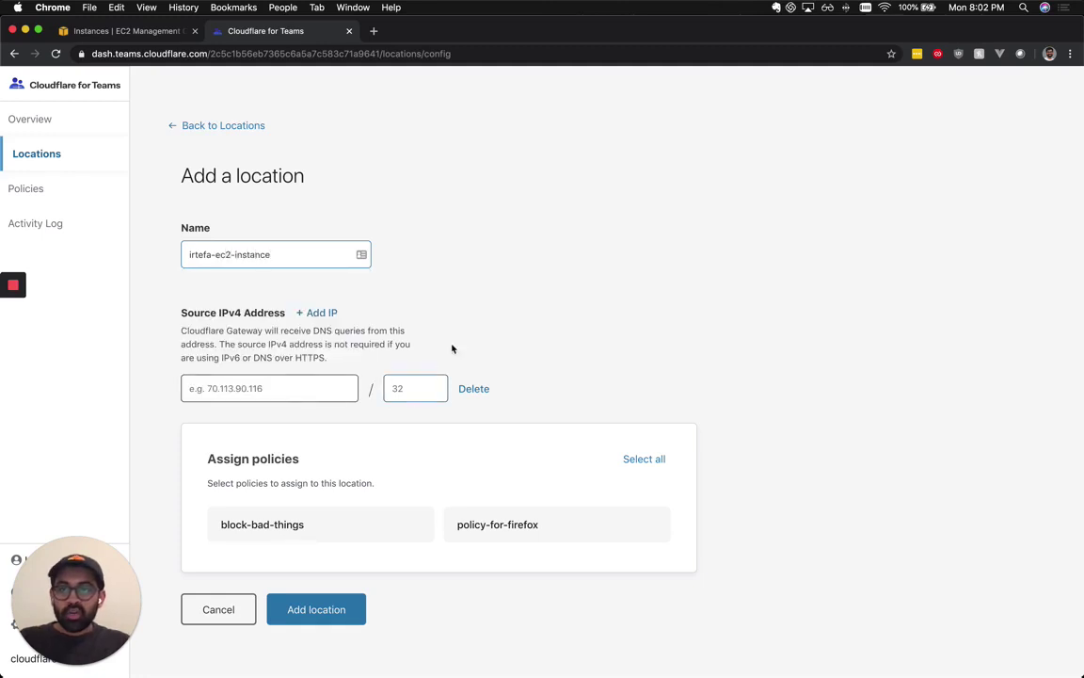
Step: Copy the selected EC2 instance's public IP 54.173.84.14 into the location's source IPv4 address with prefix 32, and add the location
scroll(458, 272, down, 1)
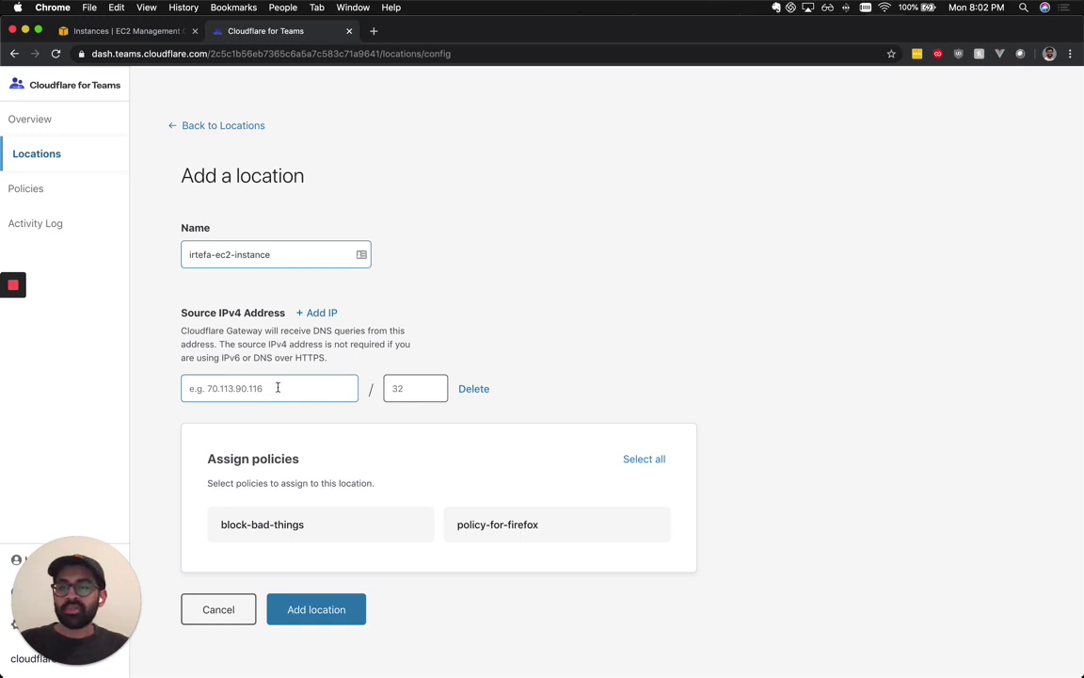
click(132, 33)
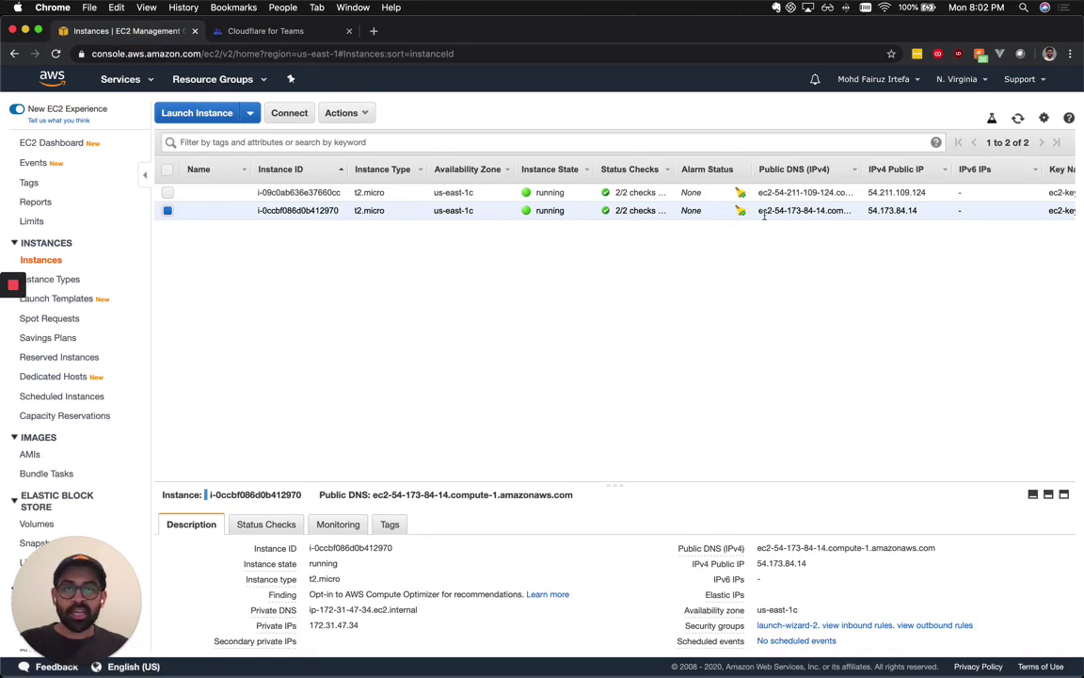
drag(918, 213, 867, 212)
key(super+c)
key(ctrl+Tab)
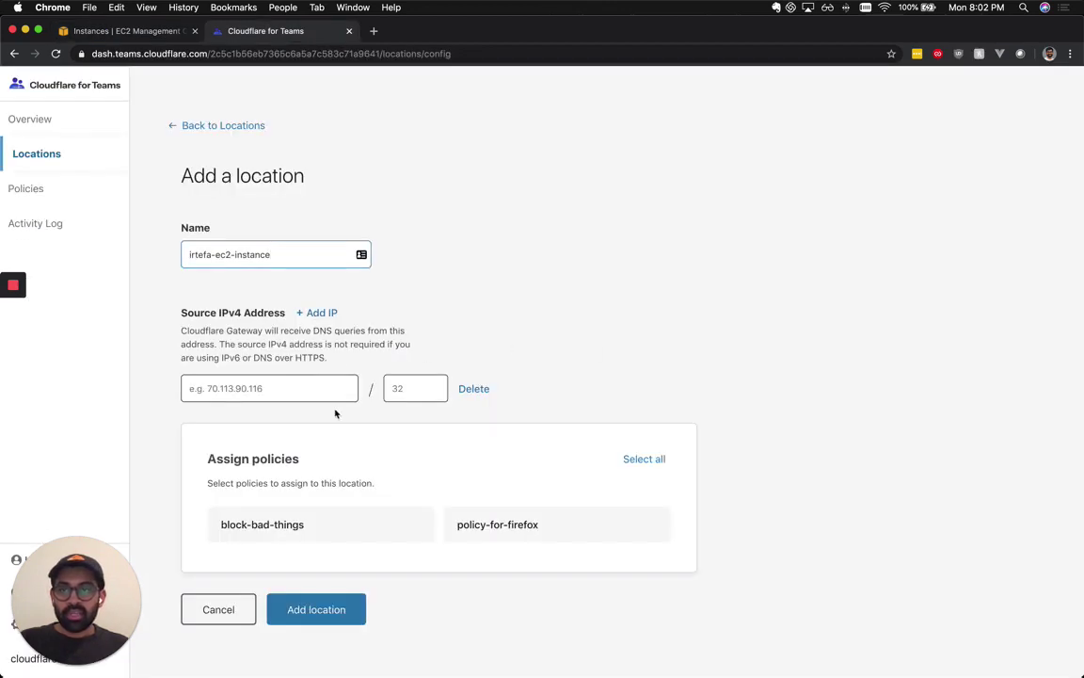
click(326, 386)
key(super+v)
click(410, 382)
text(32)
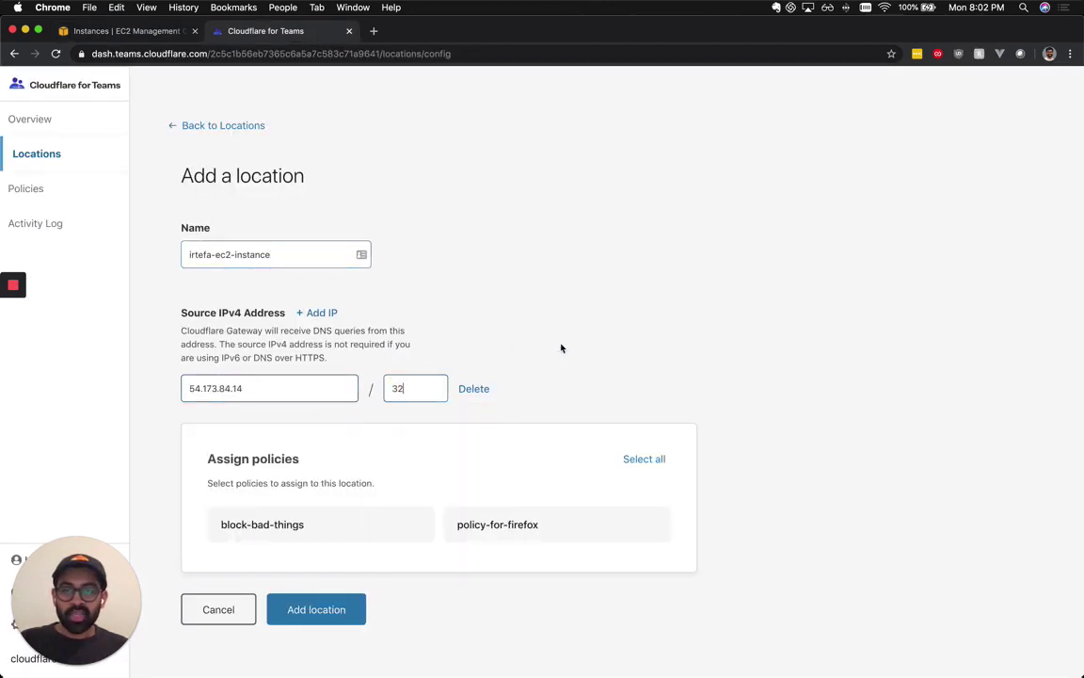
click(561, 346)
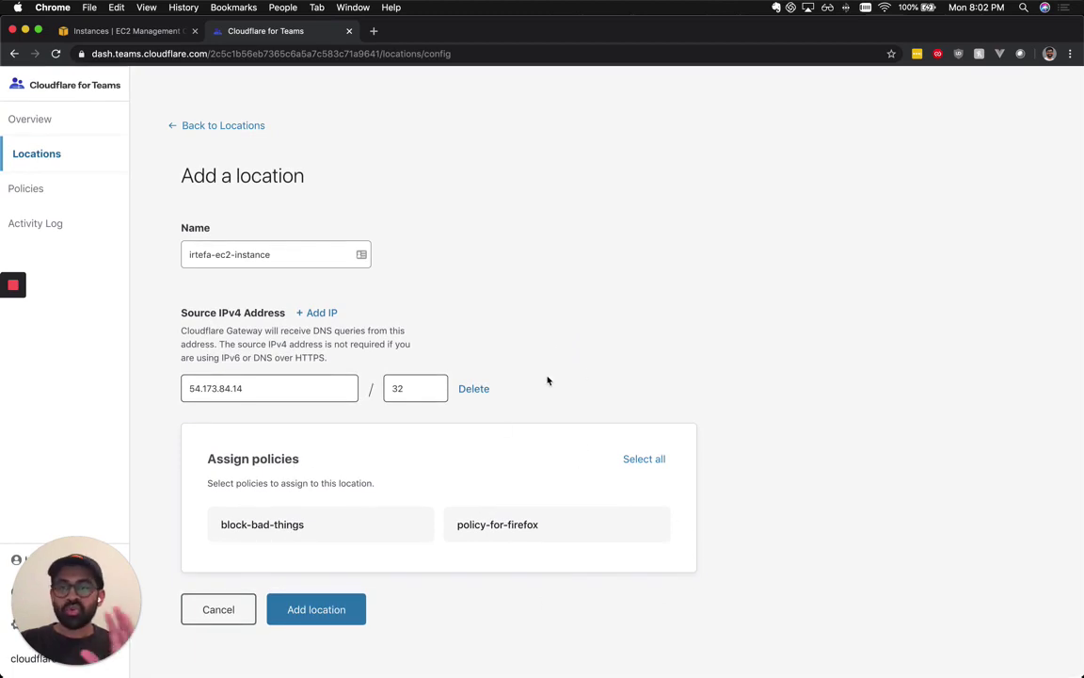
click(320, 611)
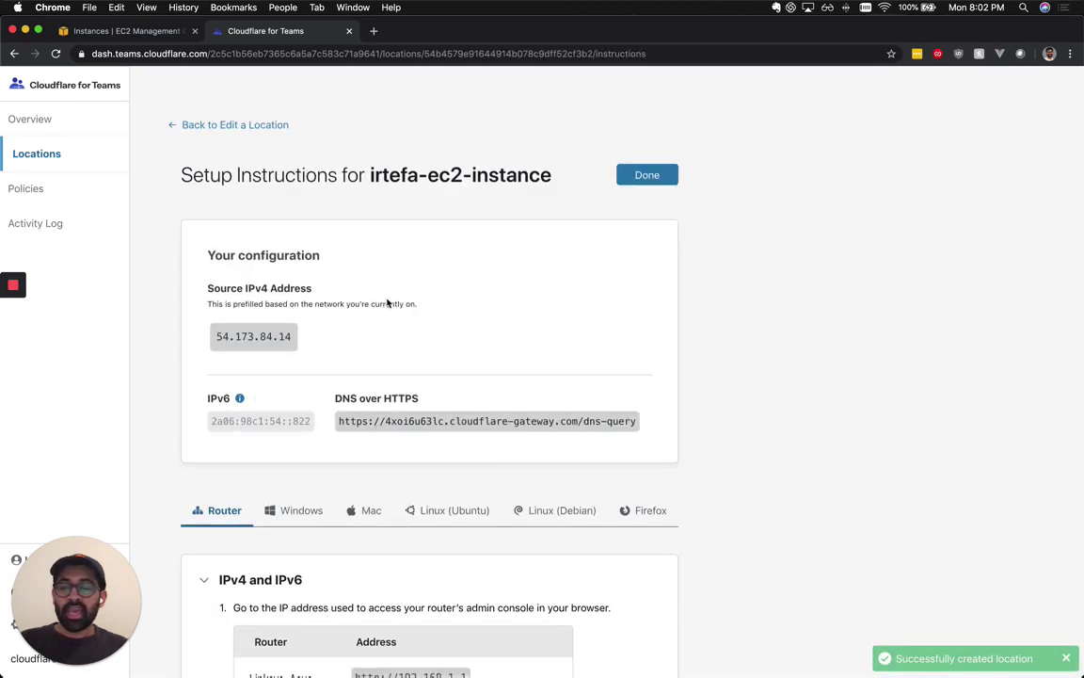
Step: Copy the first IPv4 DNS address, 172.64.36.1, from the location's router setup instructions
scroll(386, 303, down, 1)
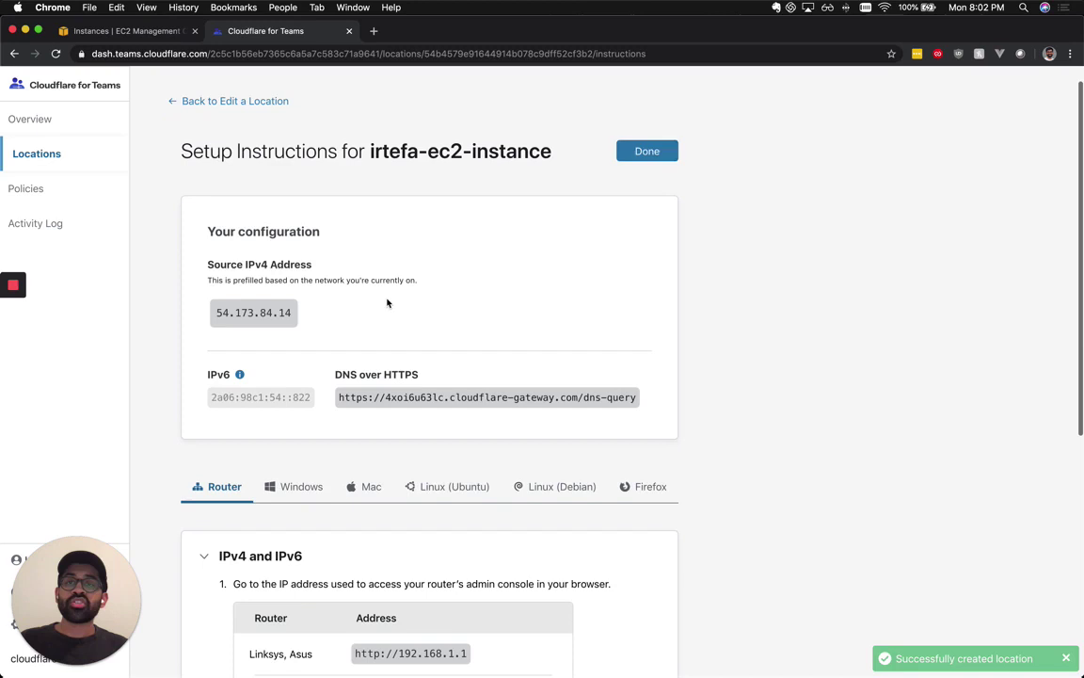
scroll(387, 302, down, 1)
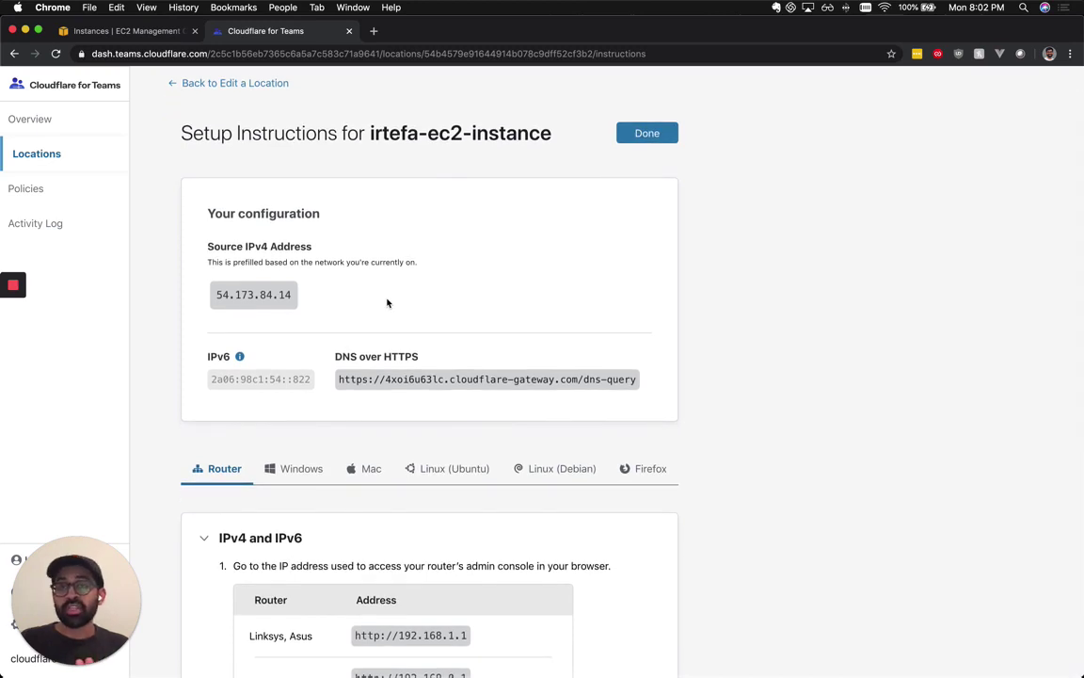
scroll(387, 302, down, 8)
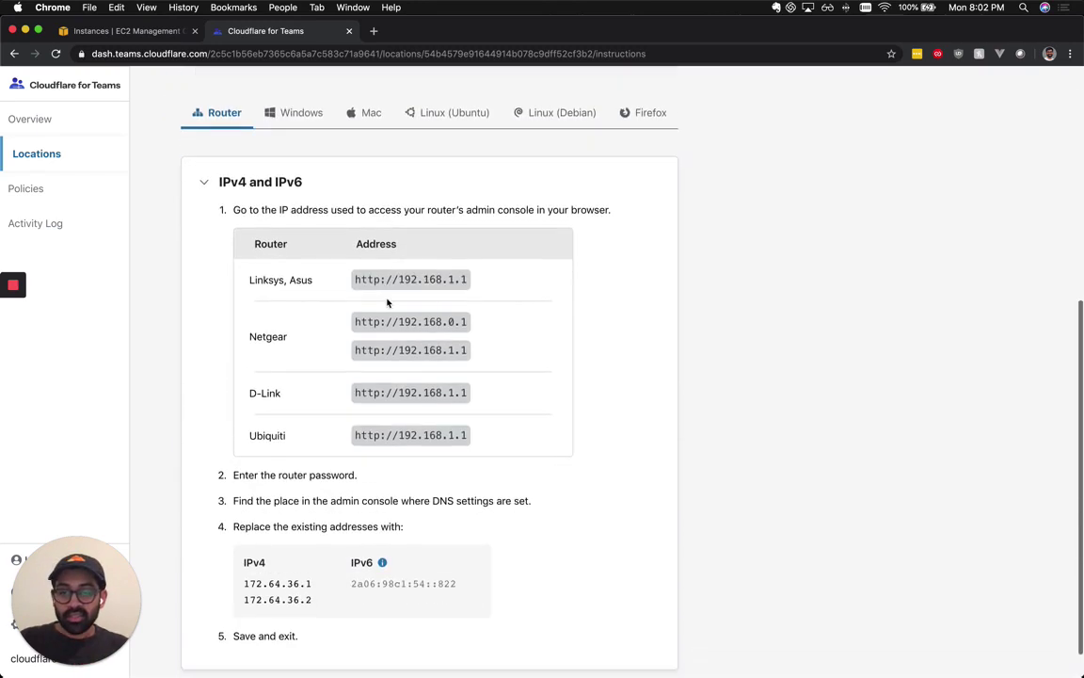
drag(310, 549, 244, 554)
key(super+c)
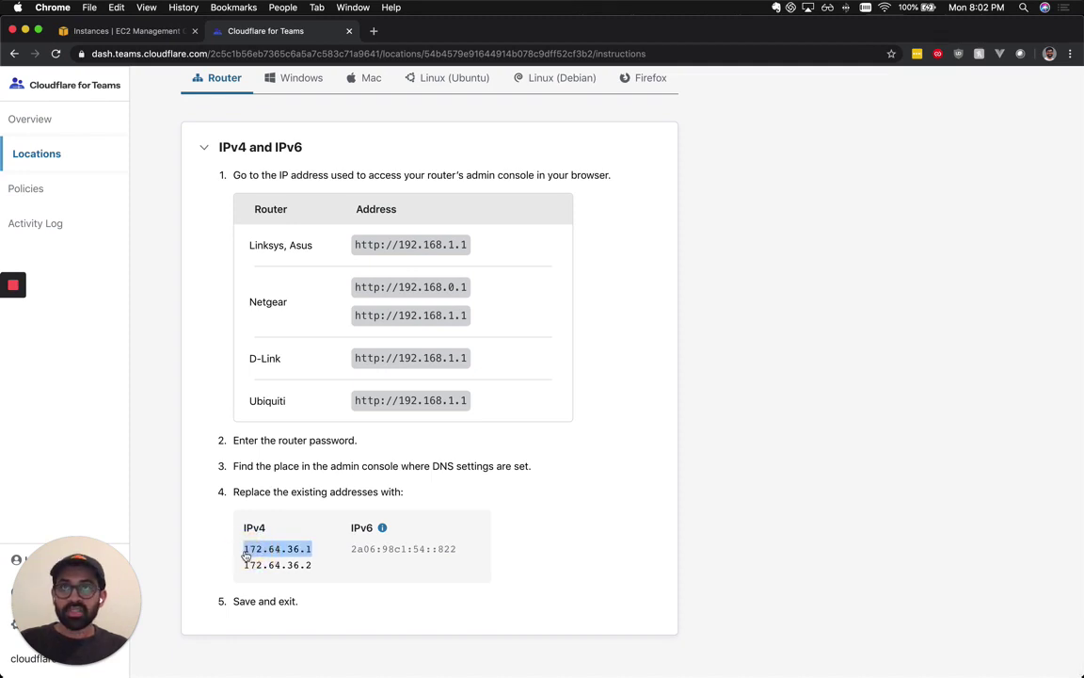
Step: Switch to iTerm2, clear the terminal and open /etc/resolv.conf in vim with sudo
key(super+Tab)
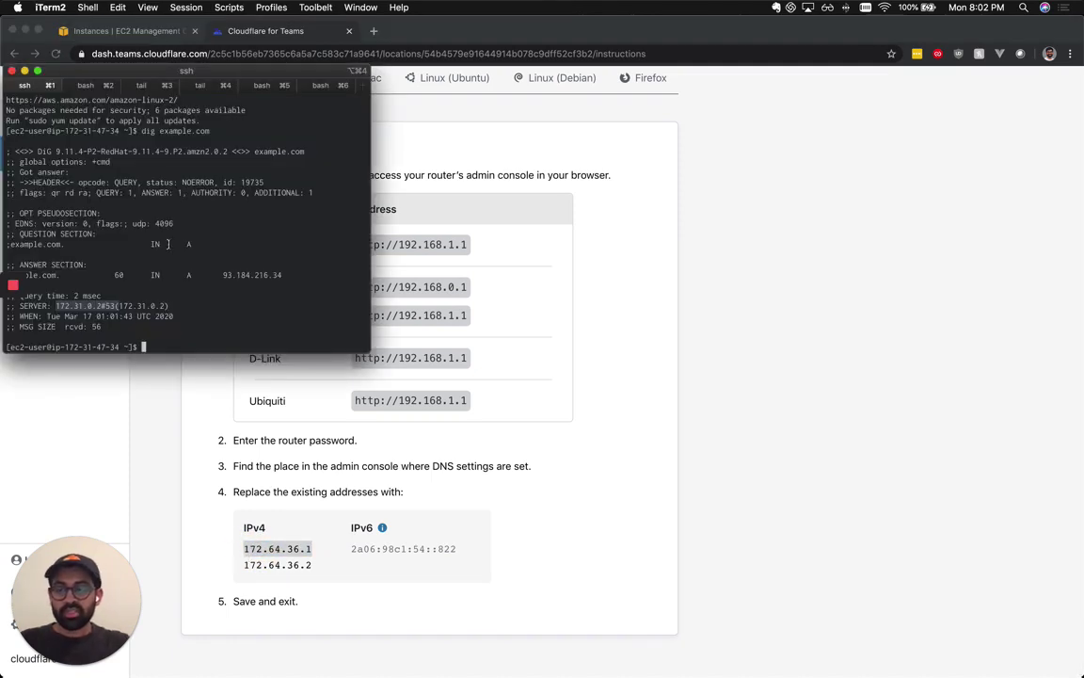
key(ctrl+l)
text(sudo vim e)
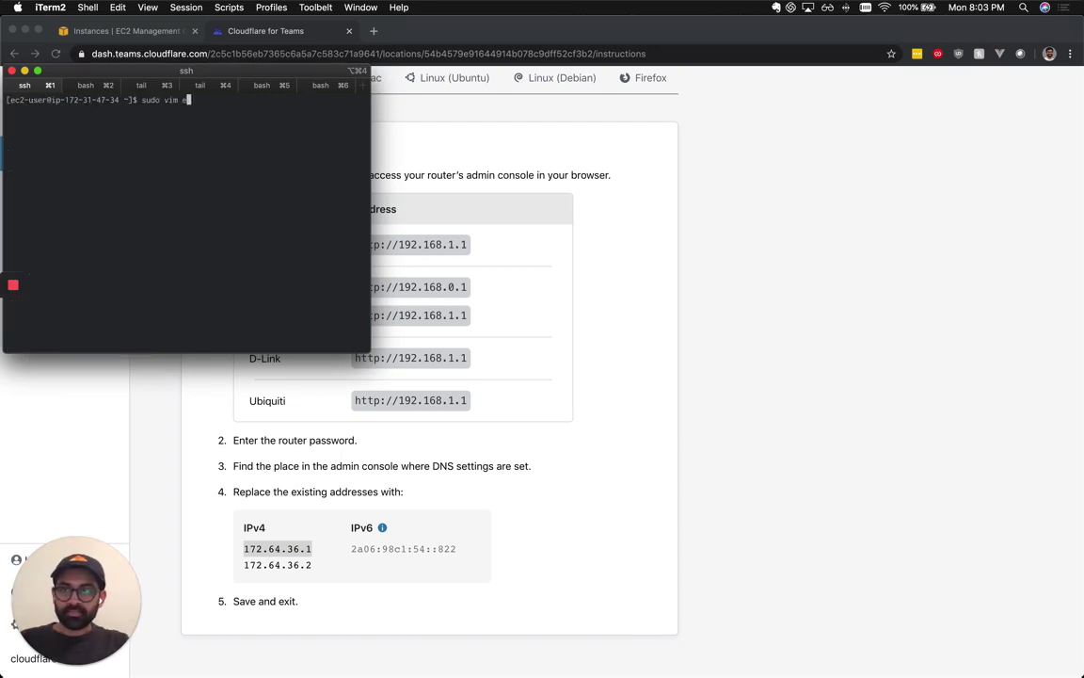
key(BackSpace)
text(/etc/resolv.conf)
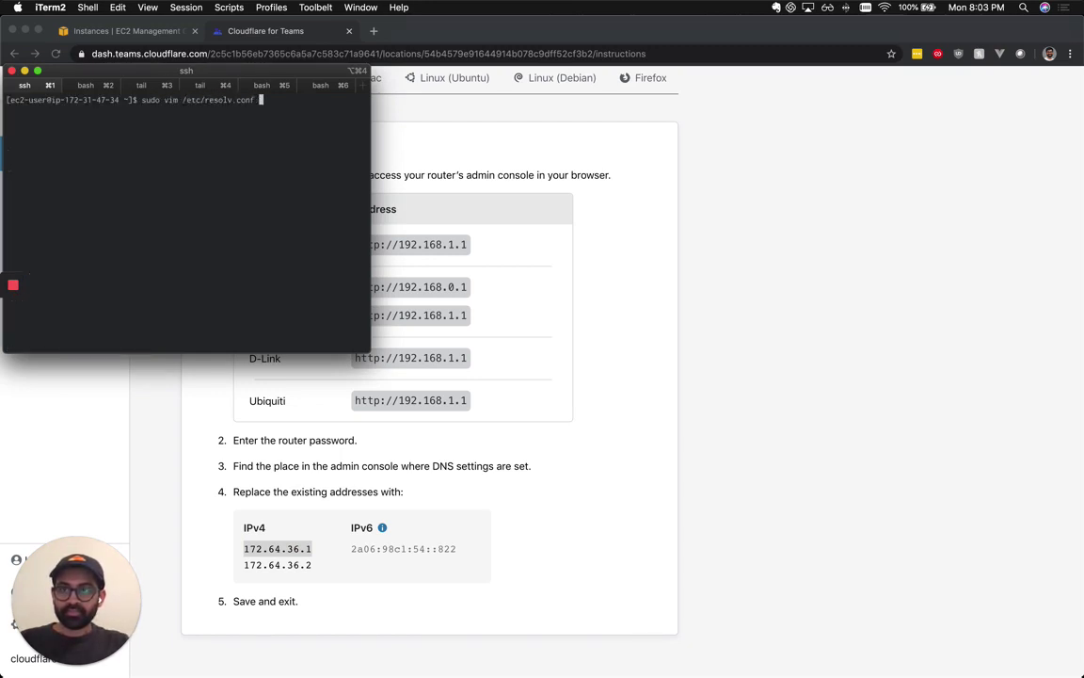
key(Return)
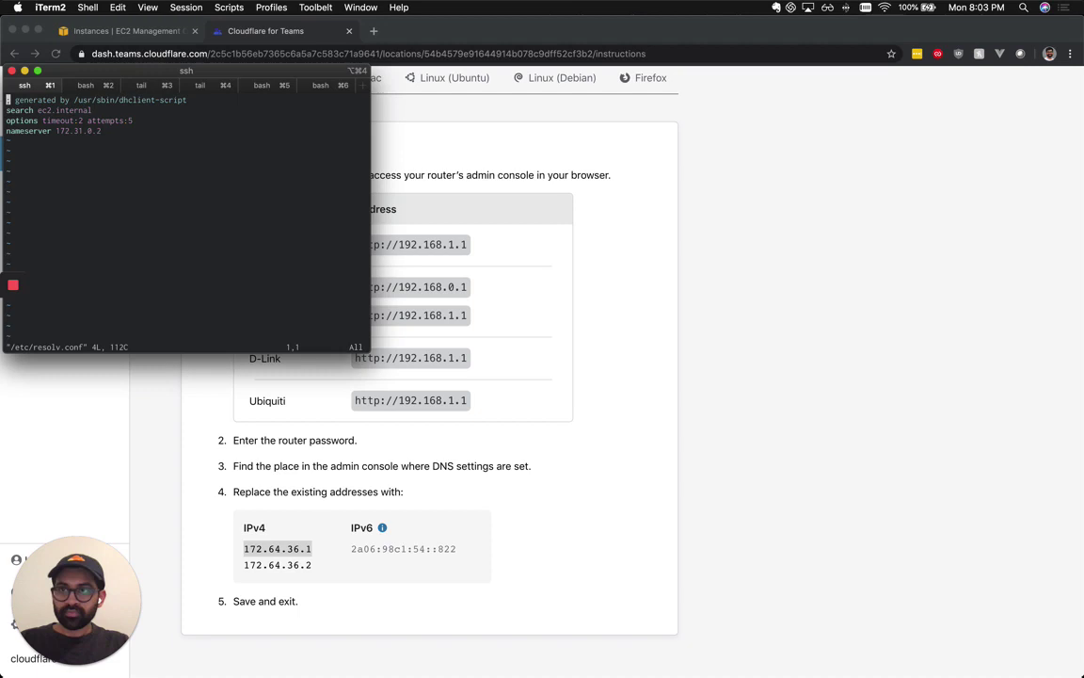
Step: Replace the nameserver address in resolv.conf with the copied 172.64.36.1, then save the file and quit vim
key(Down)
key(Down)
key(Down)
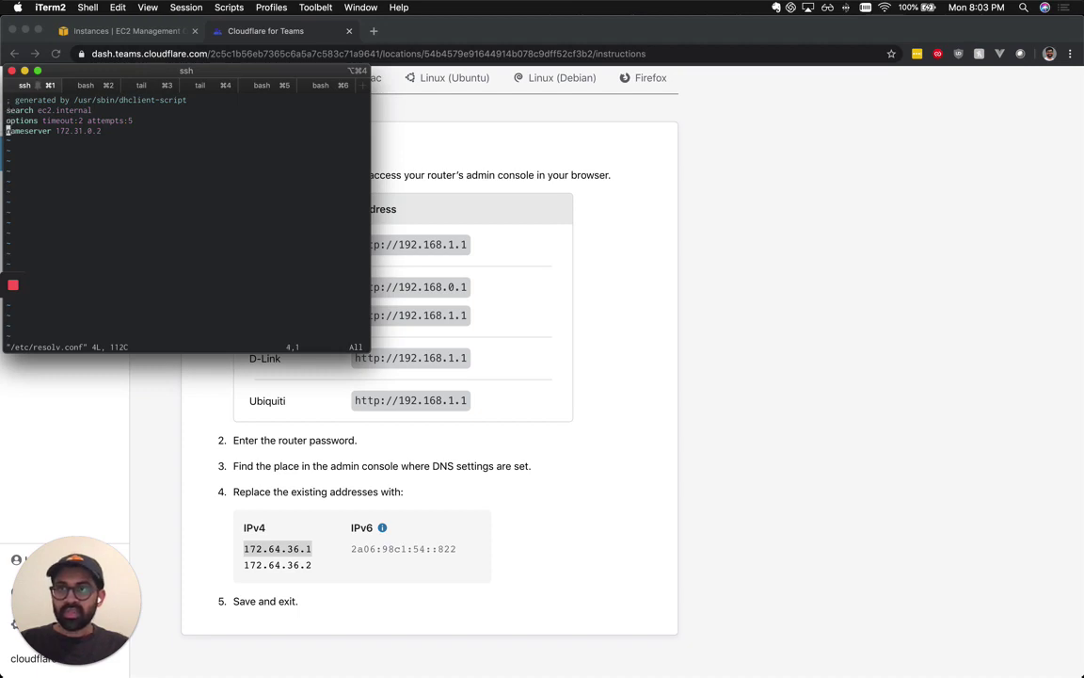
key(A)
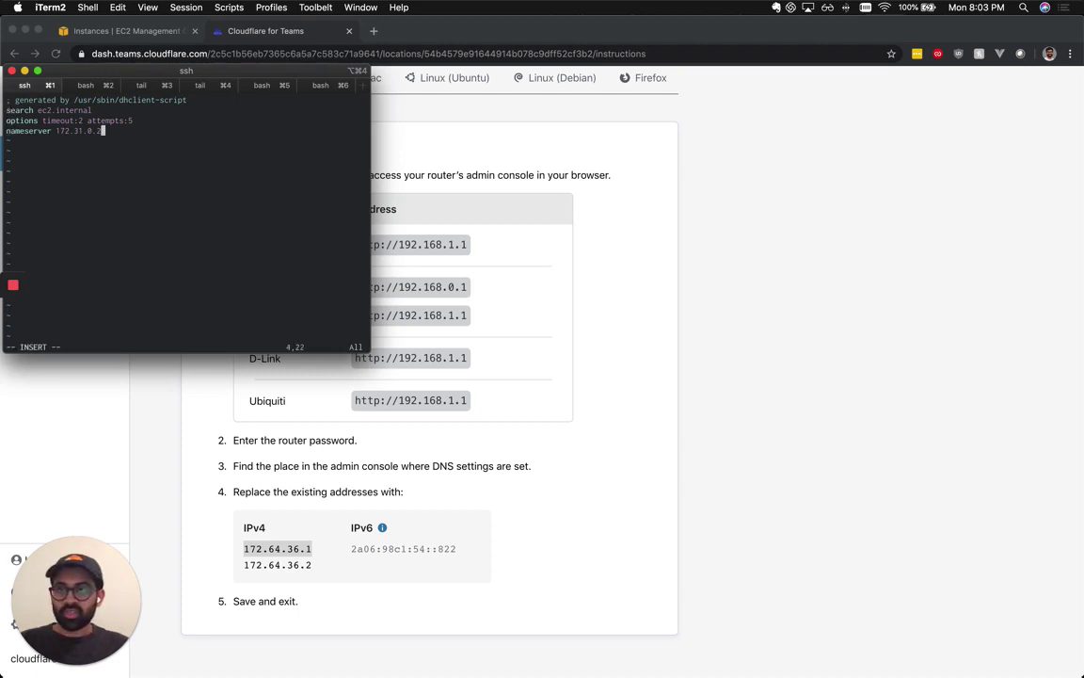
key(BackSpace)
key(BackSpace)
key(BackSpace)
key(BackSpace)
key(BackSpace)
key(BackSpace)
key(BackSpace)
key(BackSpace)
key(BackSpace)
key(BackSpace)
key(BackSpace)
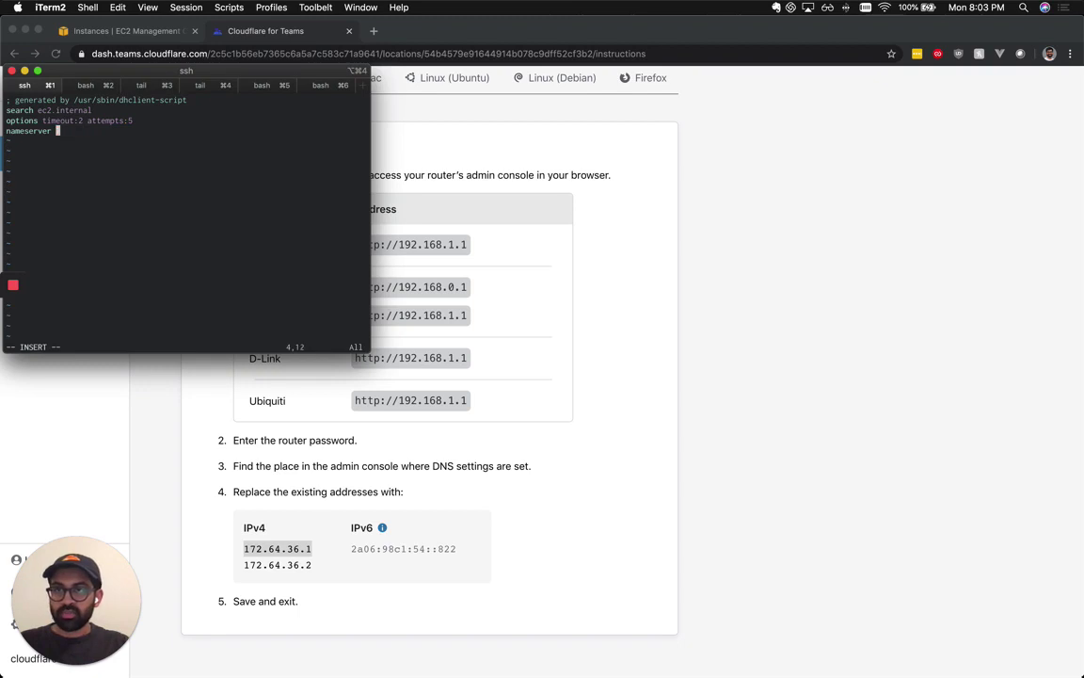
key(super+v)
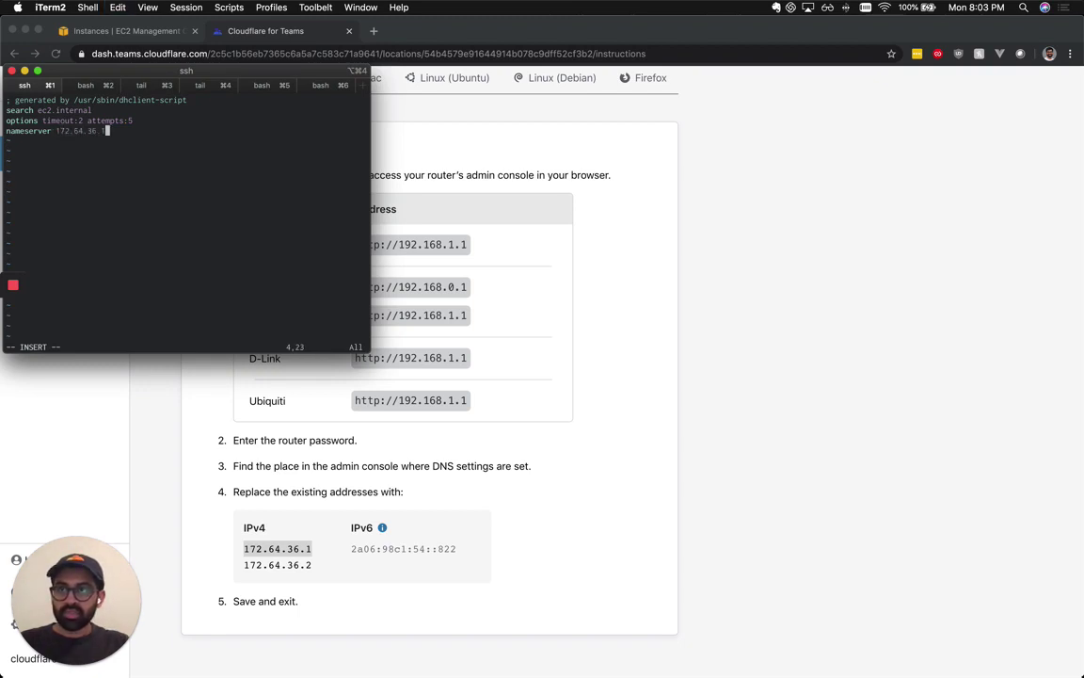
key(Escape)
text(:wq)
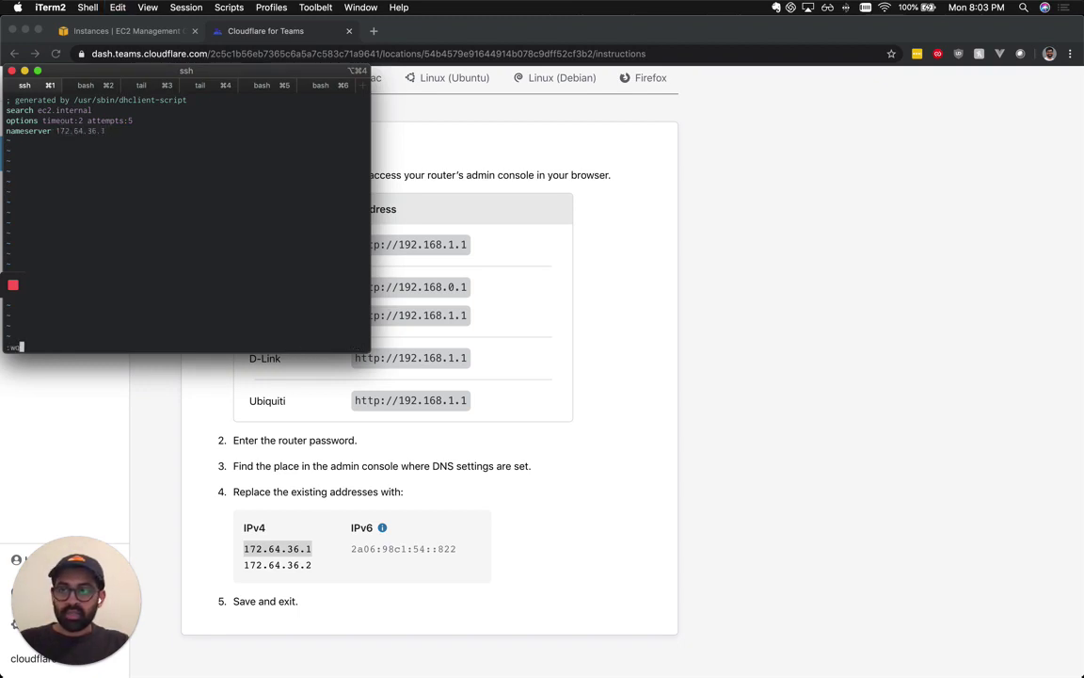
key(Return)
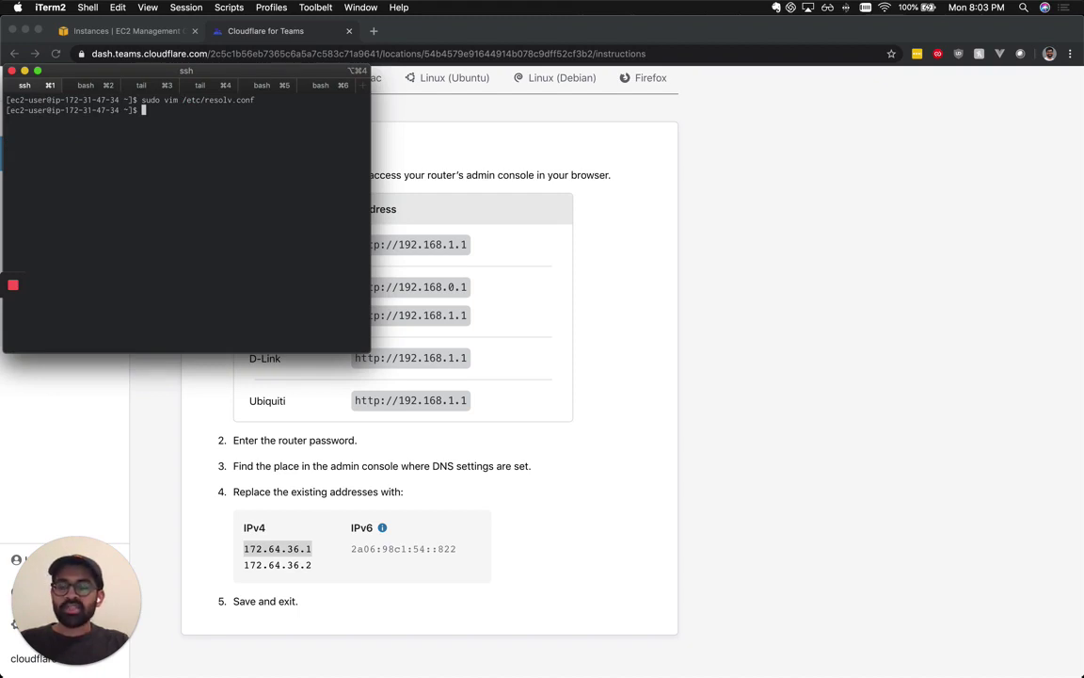
Step: Run dig on example.com with the edited resolver configuration and highlight the responding server address
text(dig )
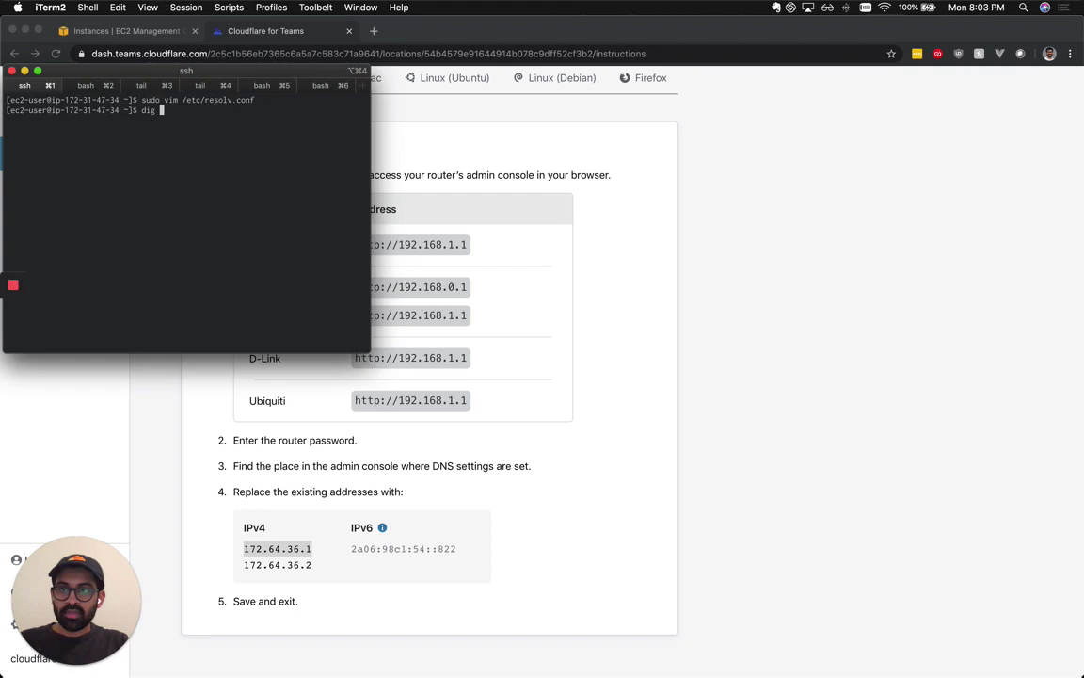
text(example.com)
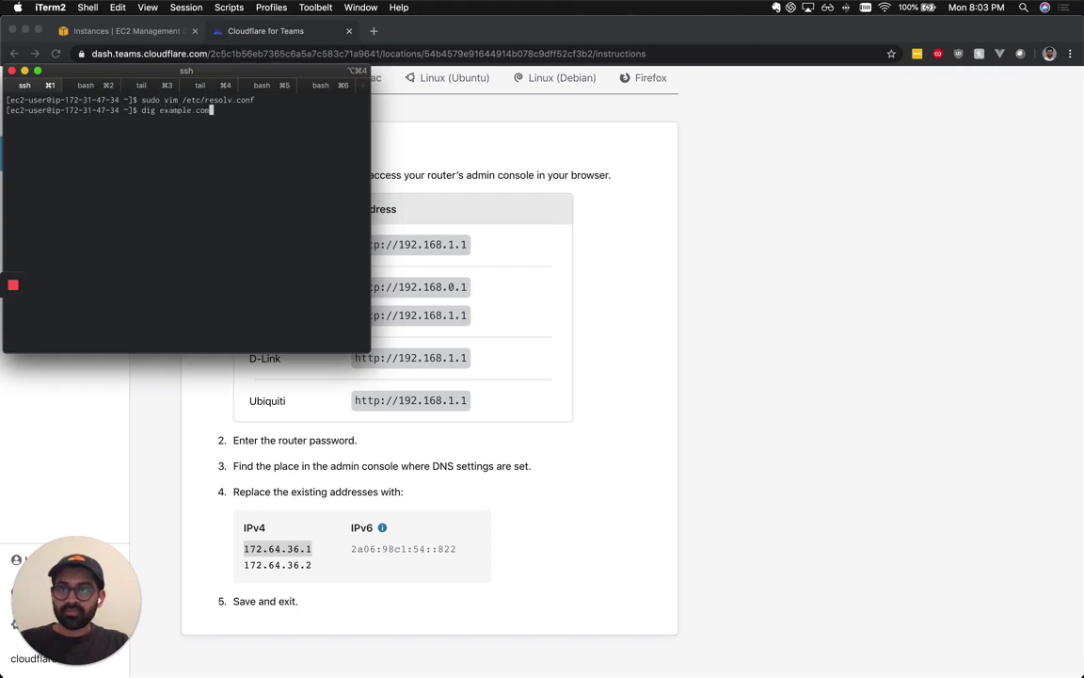
key(Return)
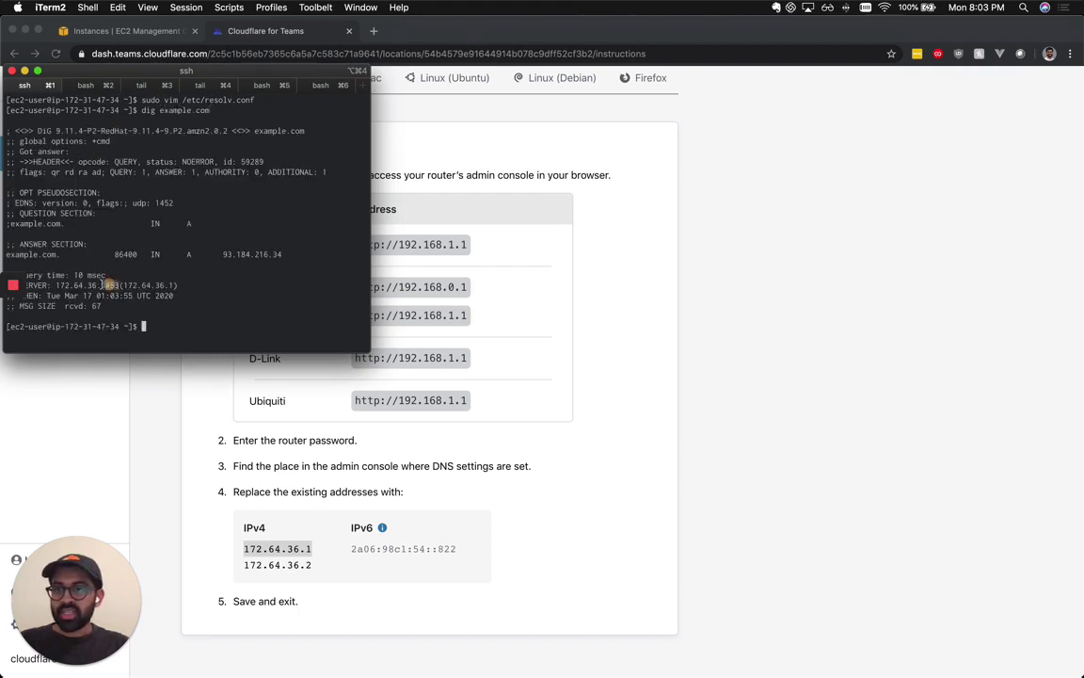
drag(115, 284, 66, 285)
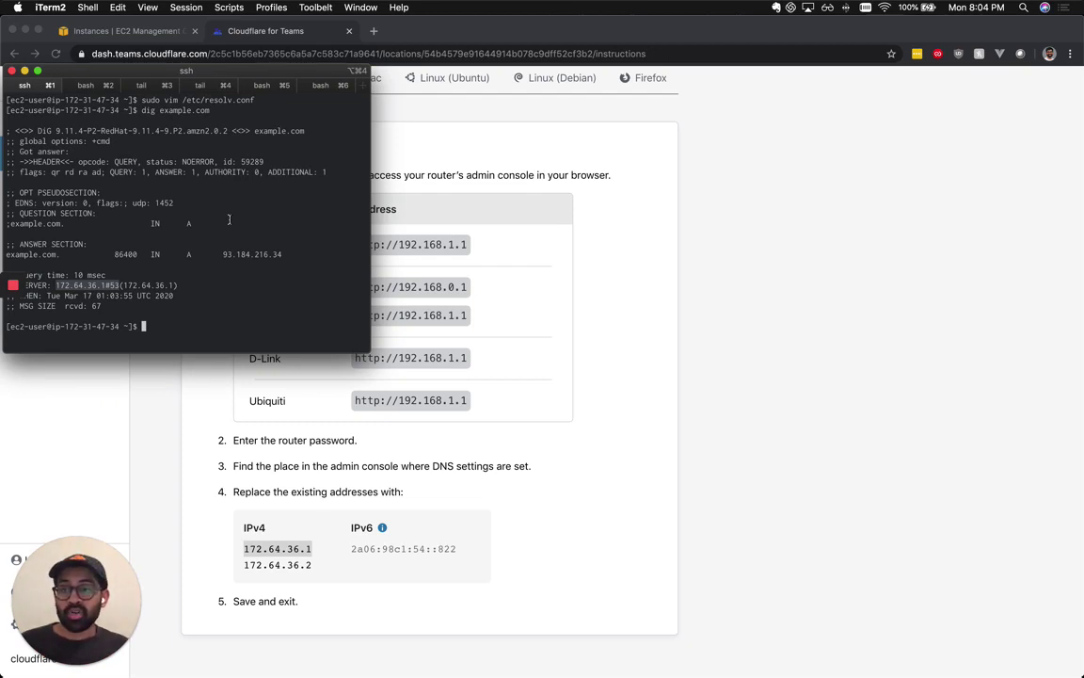
Step: Run dig lookups one after another on example.com, cloudflare.com, irtefa.com and twitter.com to generate DNS requests from the instance
text(dig example.com)
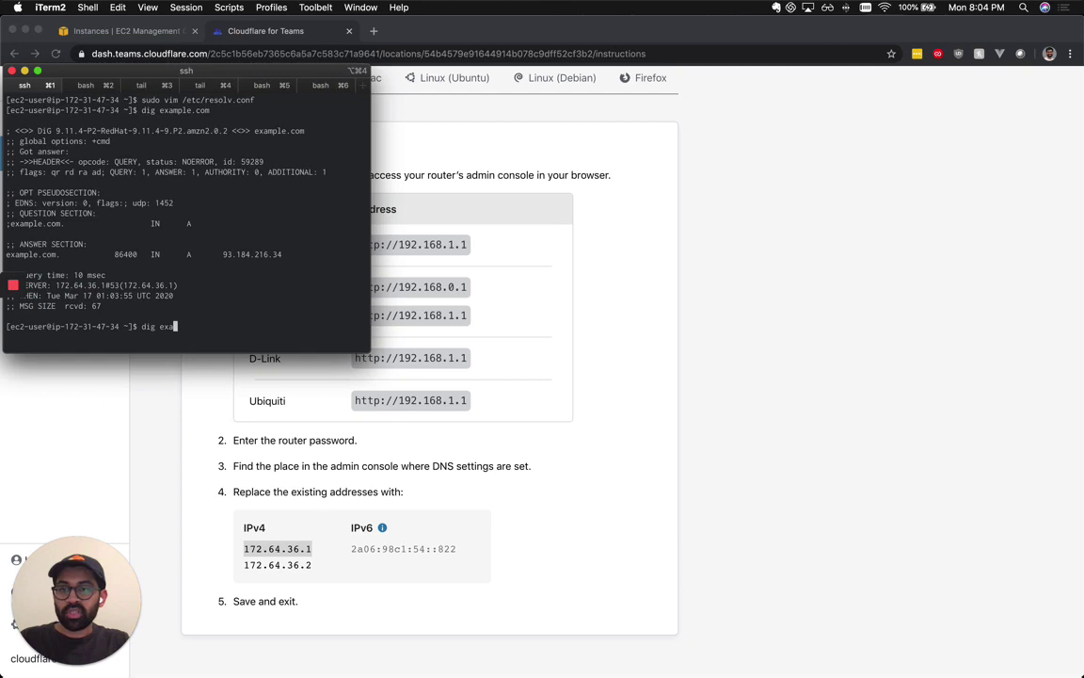
key(Return)
text(dig cloudflare.com)
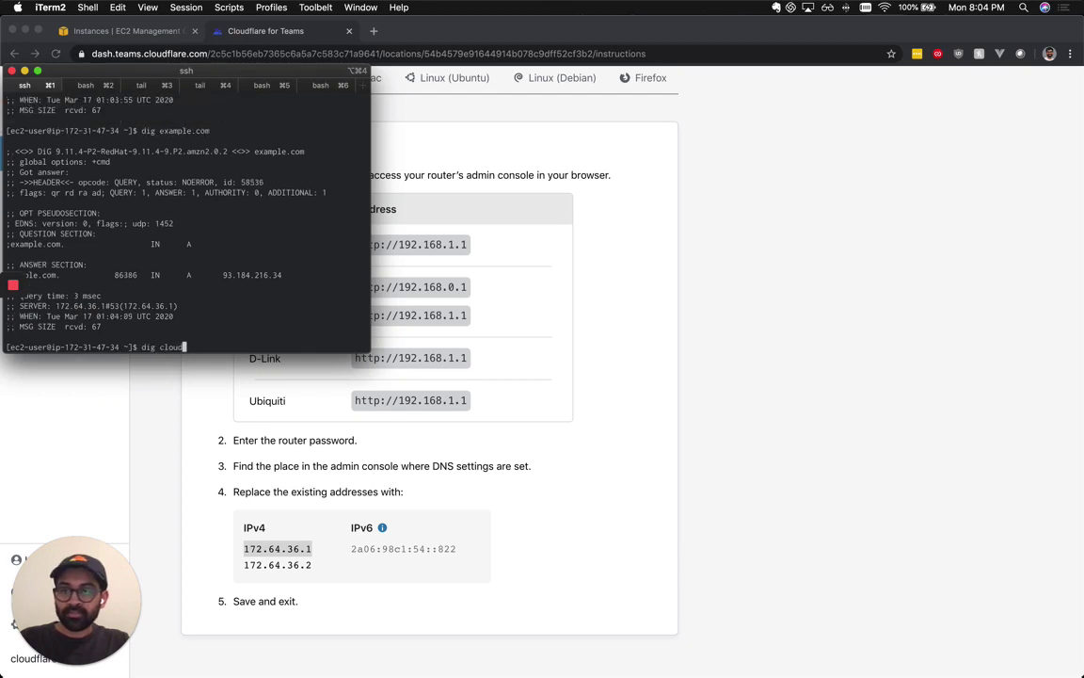
key(Return)
text(dig irtefa.com)
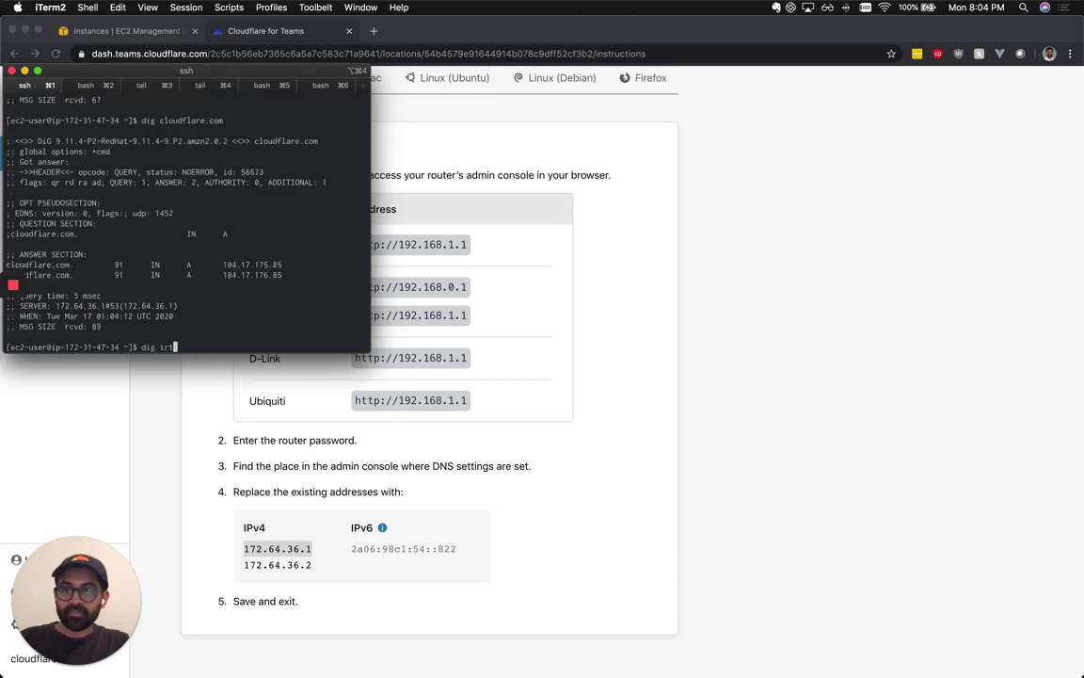
key(Return)
text(dig twitter.com)
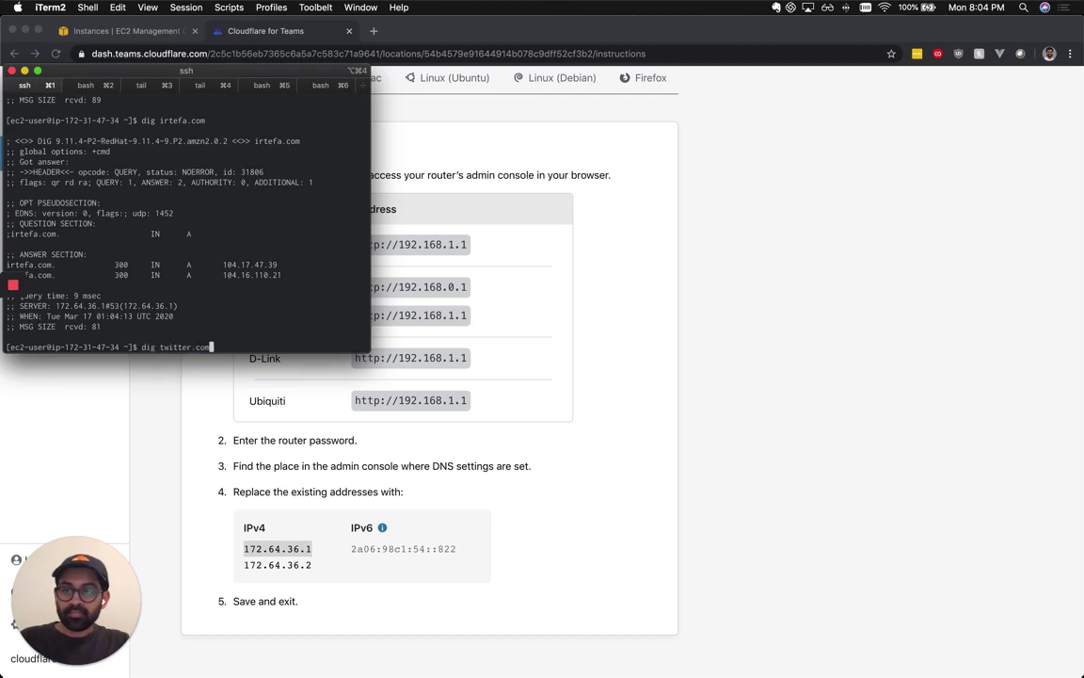
key(Return)
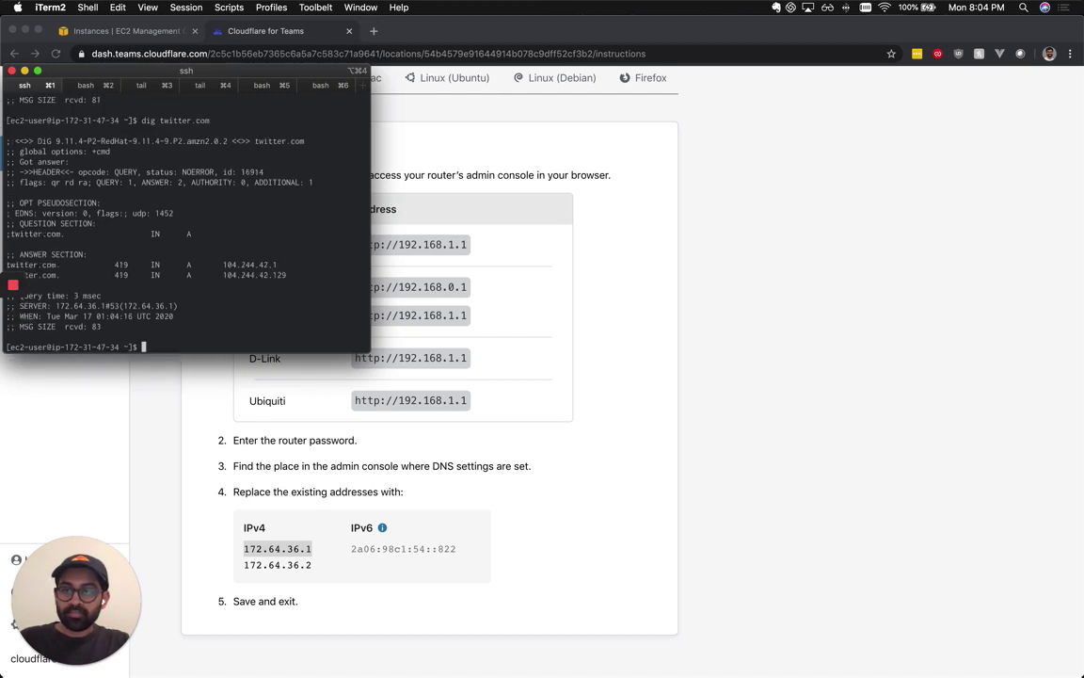
Step: Switch to Chrome, open the Cloudflare for Teams overview, filter it to the EC2 instance location and inspect its allowed requests on the chart
click(553, 344)
scroll(553, 344, up, 5)
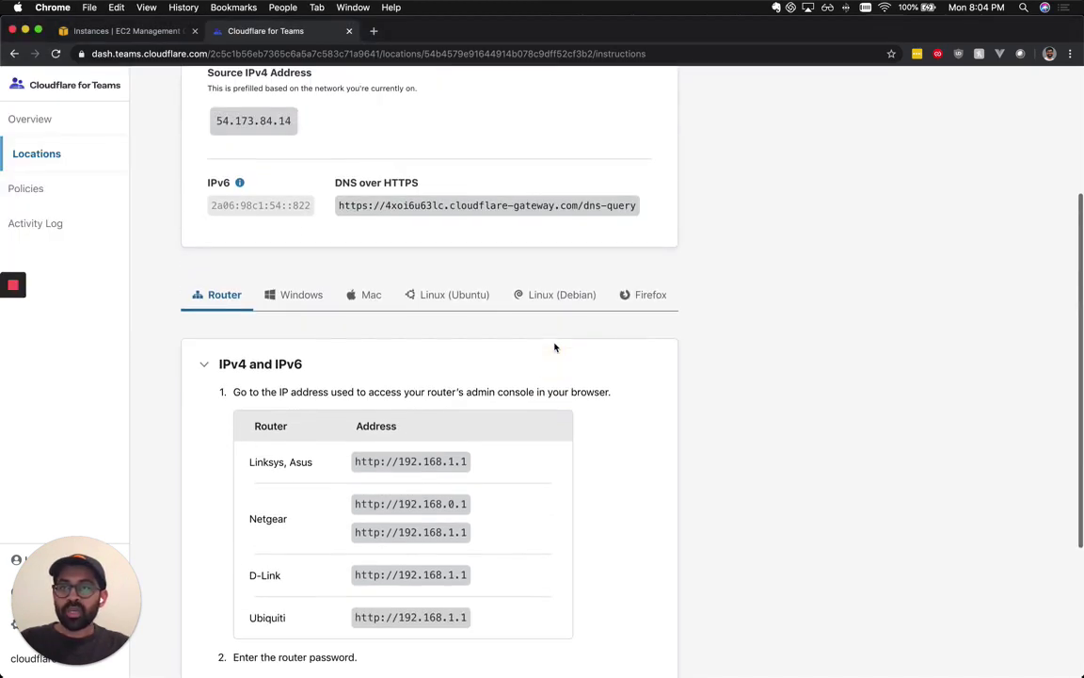
click(89, 119)
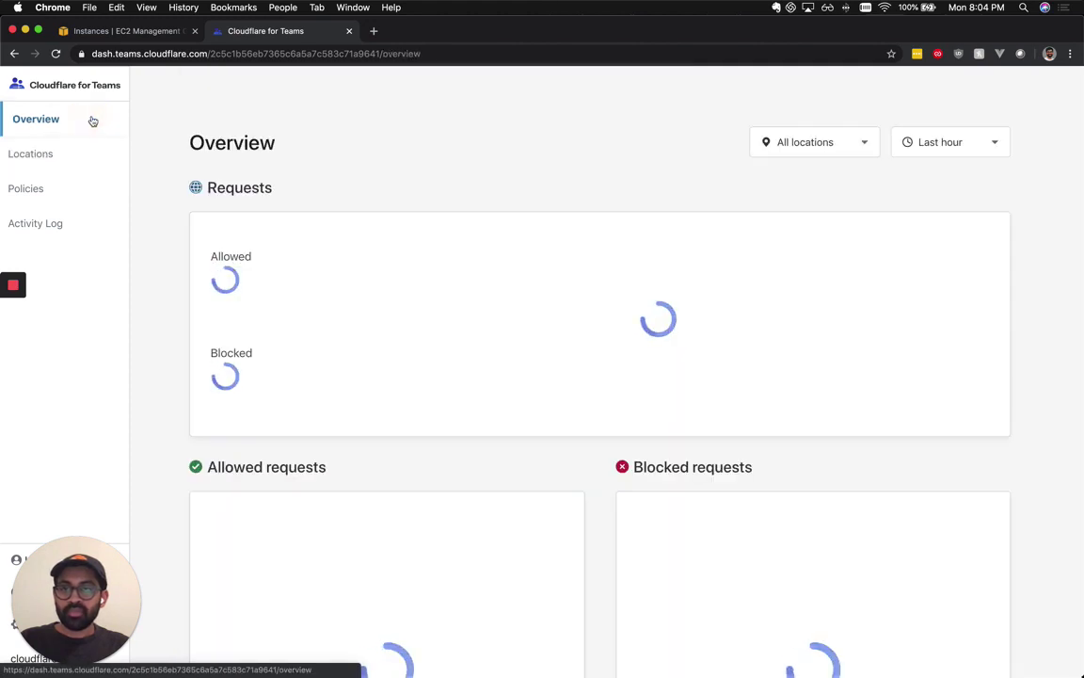
click(810, 142)
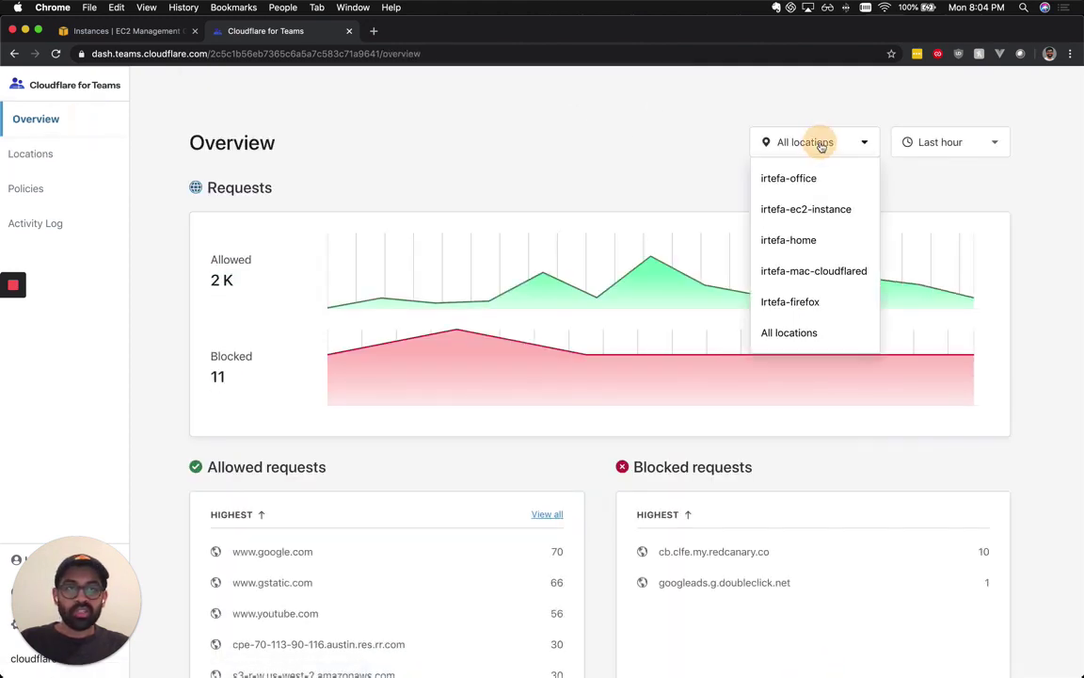
click(806, 209)
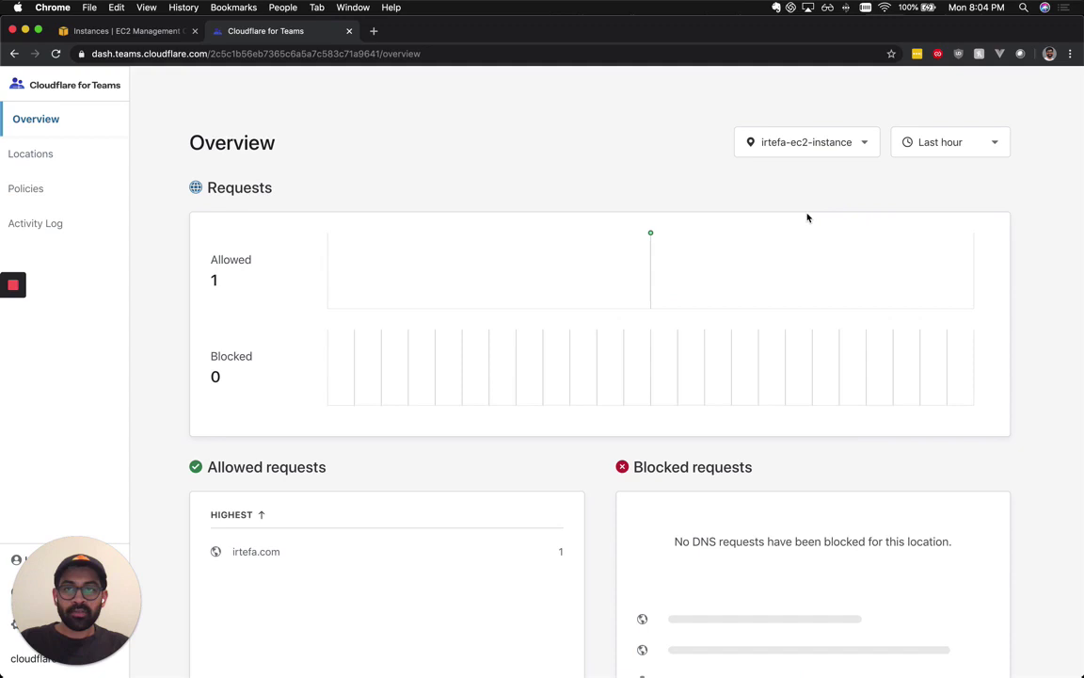
mouse_move(649, 275)
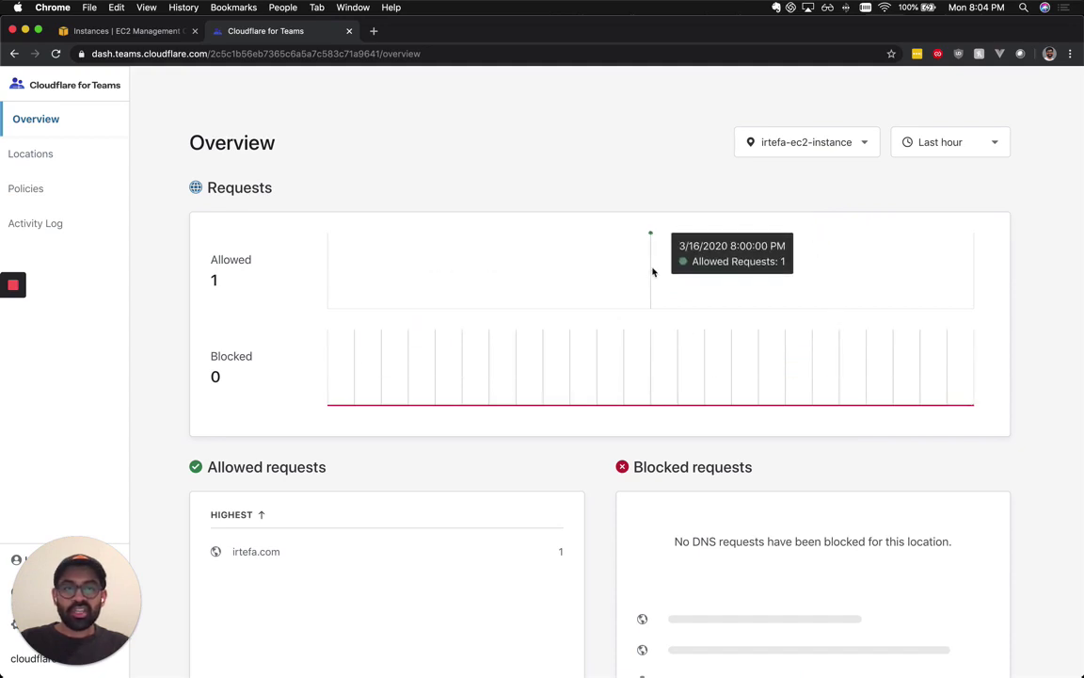